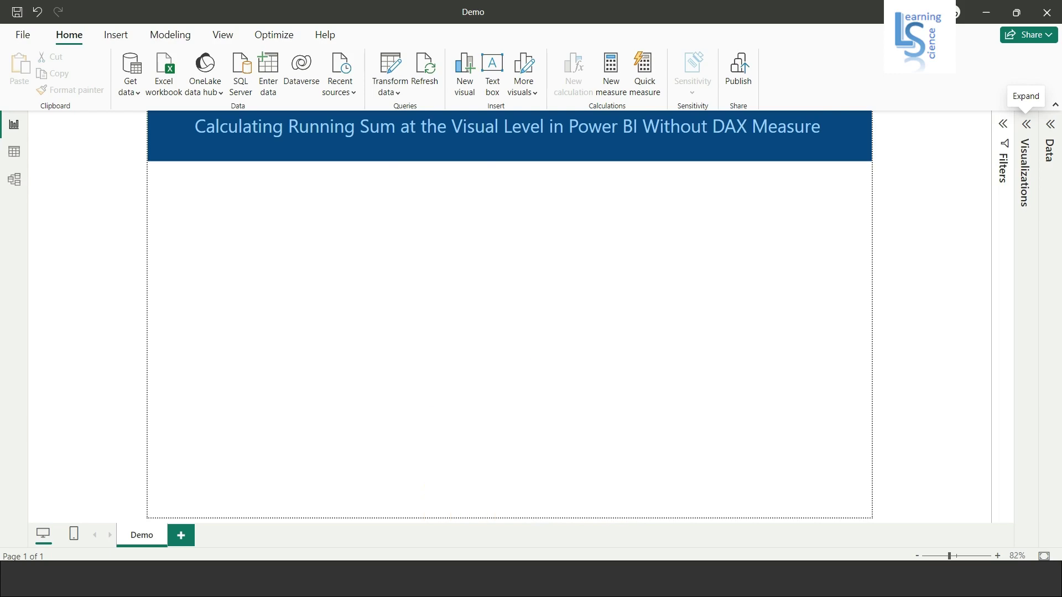
Step: Switch to Table view to inspect the Sales table's OrderQty and MMM-YYYY Month columns
{"action": "left_click", "coordinate": [13, 154]}
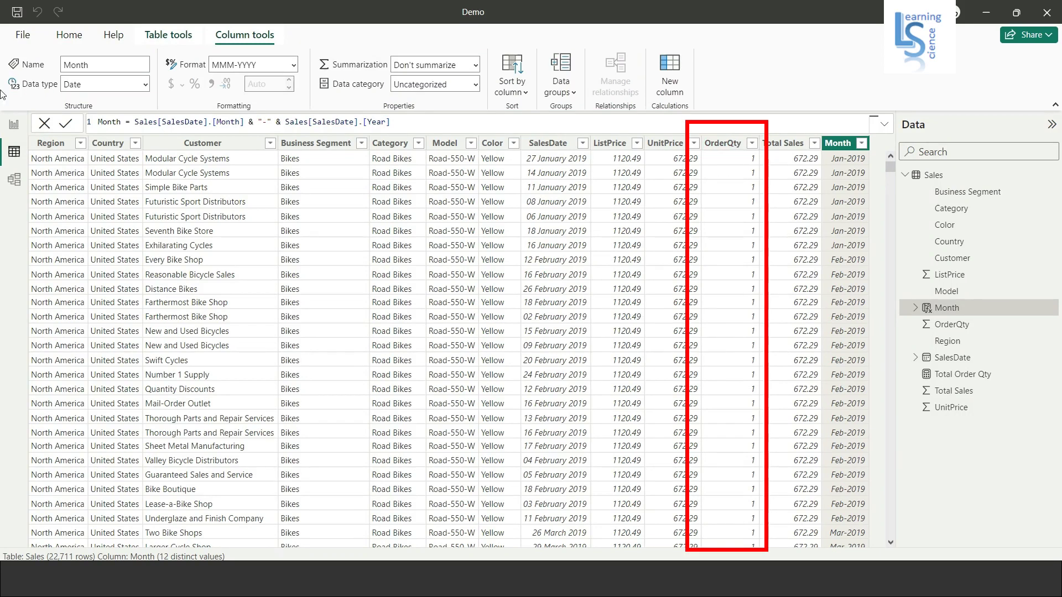
Step: Back on the report page, add a line chart and stretch it taller
{"action": "left_click", "coordinate": [14, 126]}
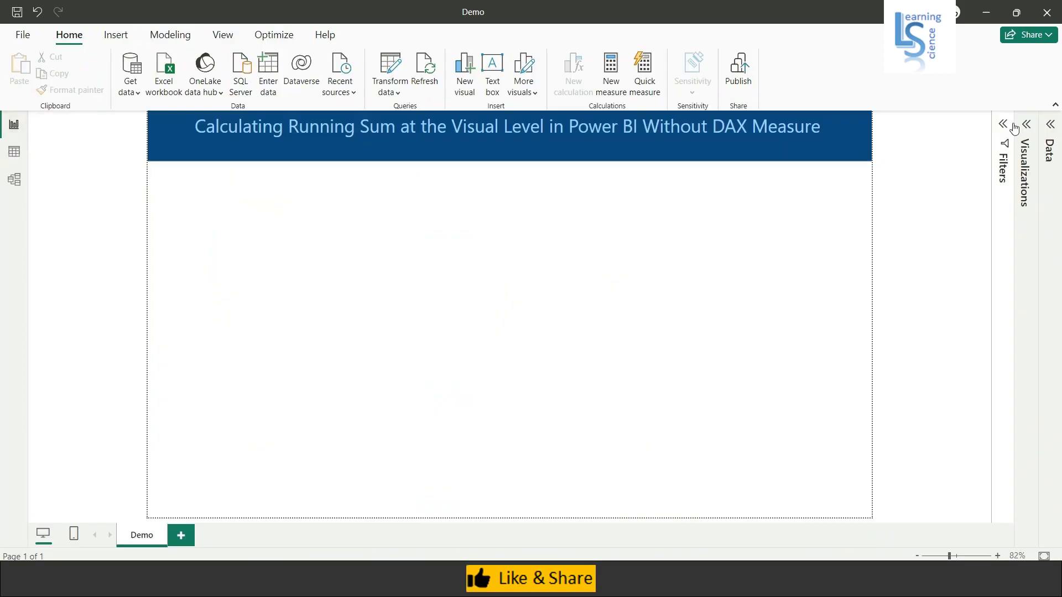
{"action": "left_click", "coordinate": [1052, 126]}
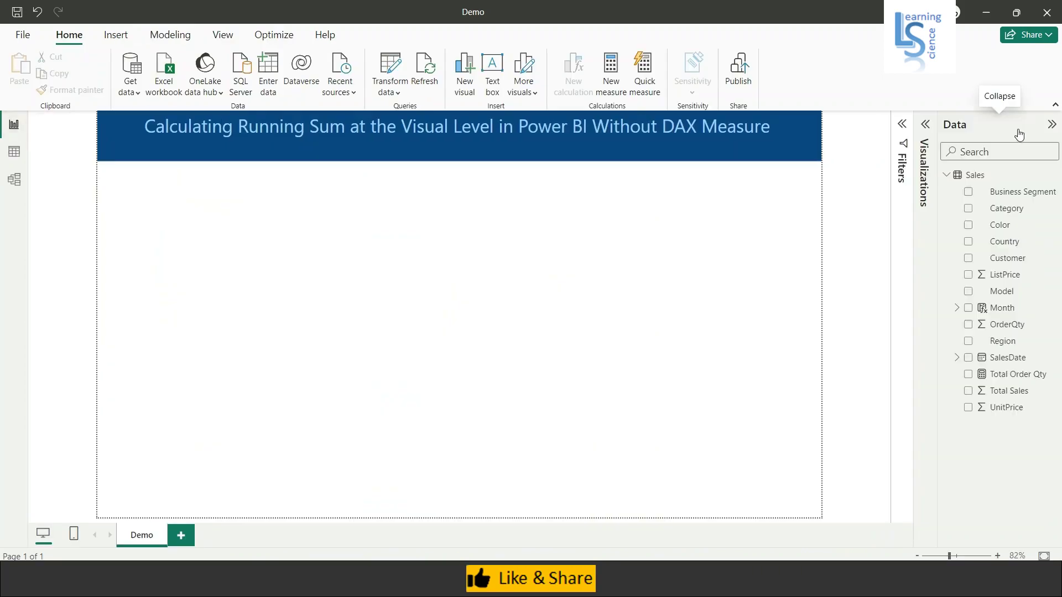
{"action": "left_click", "coordinate": [927, 126]}
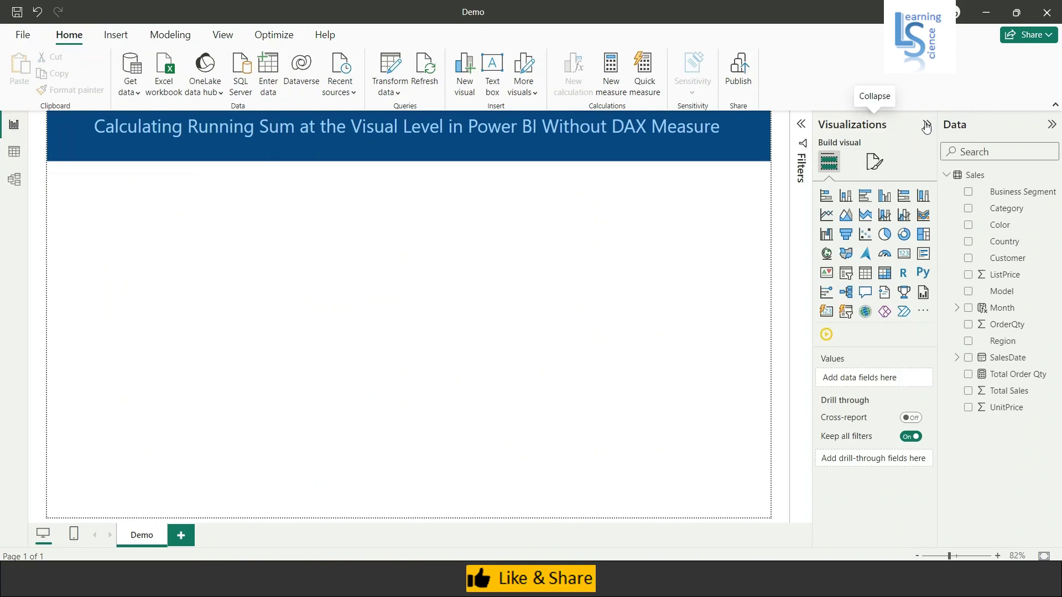
{"action": "left_click", "coordinate": [827, 216]}
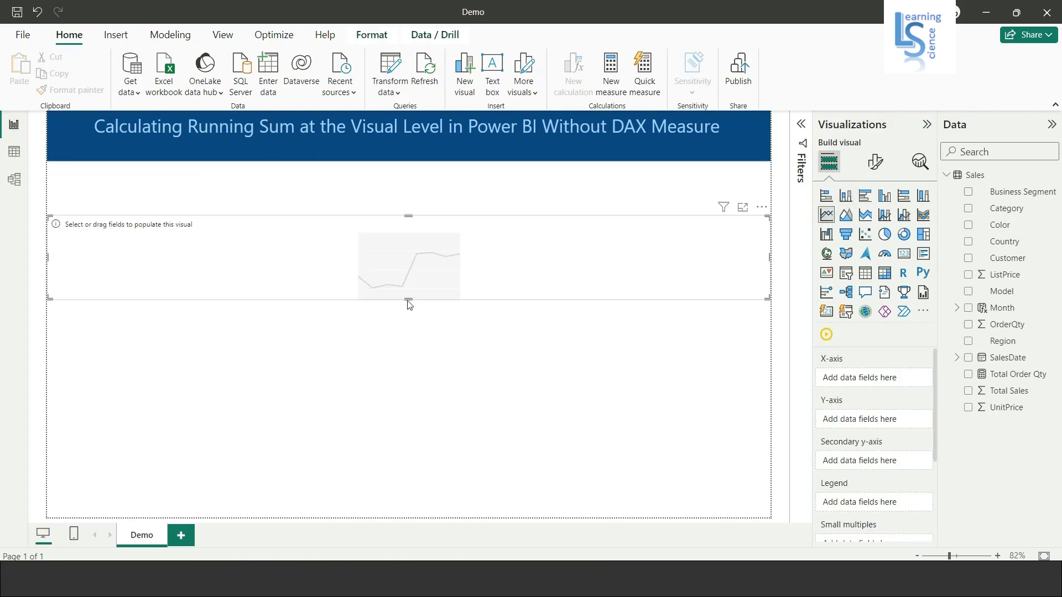
{"action": "left_click_drag", "start_coordinate": [408, 305], "coordinate": [409, 485]}
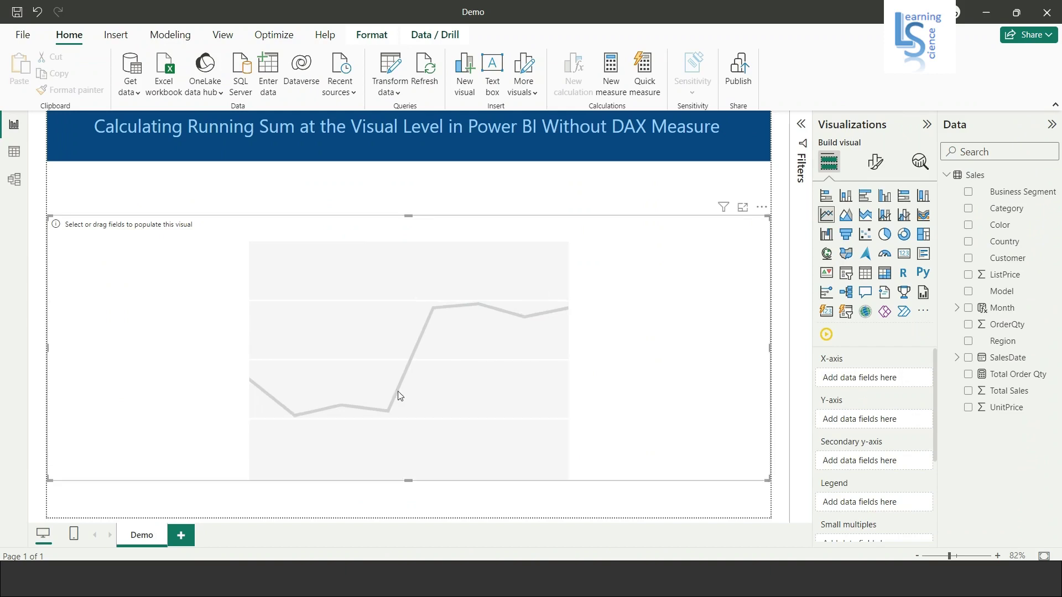
{"action": "left_click_drag", "start_coordinate": [411, 217], "coordinate": [414, 197]}
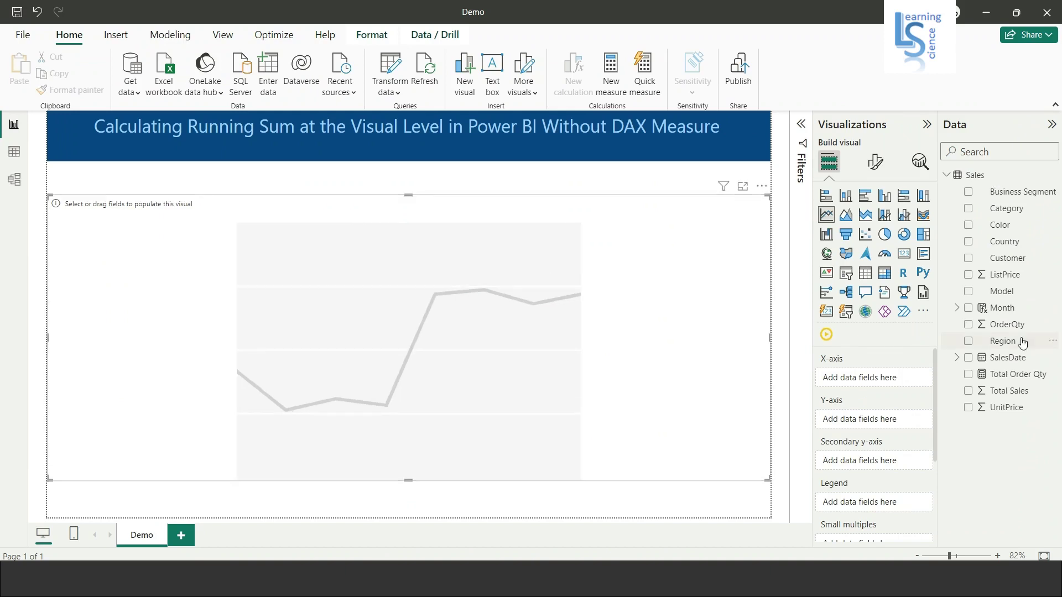
Step: Put Month on the X-axis as plain Month instead of the Date Hierarchy
{"action": "left_click_drag", "start_coordinate": [1003, 311], "coordinate": [870, 381]}
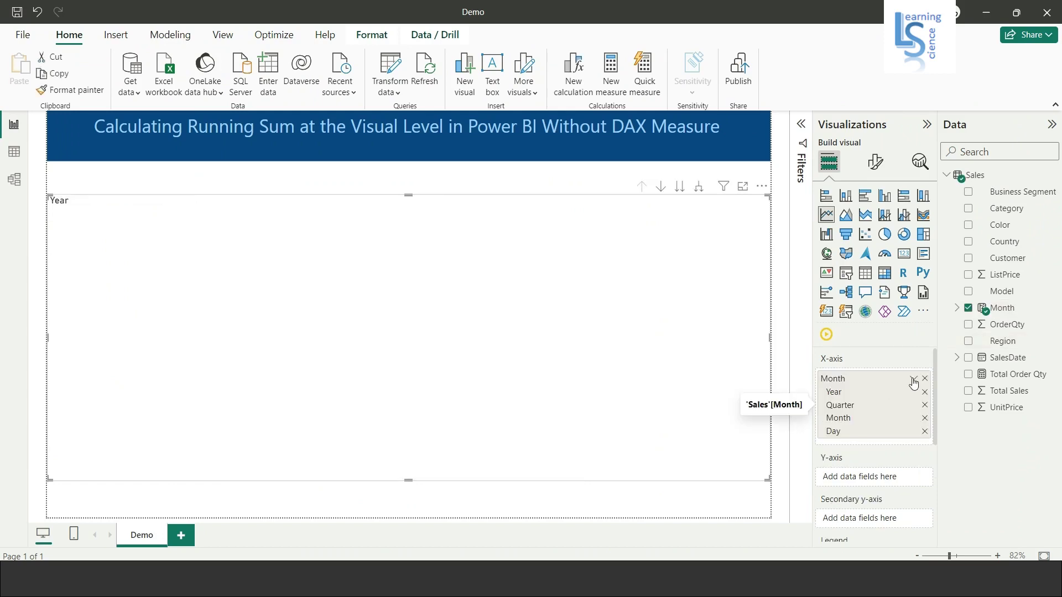
{"action": "left_click", "coordinate": [913, 380]}
{"action": "left_click", "coordinate": [963, 451]}
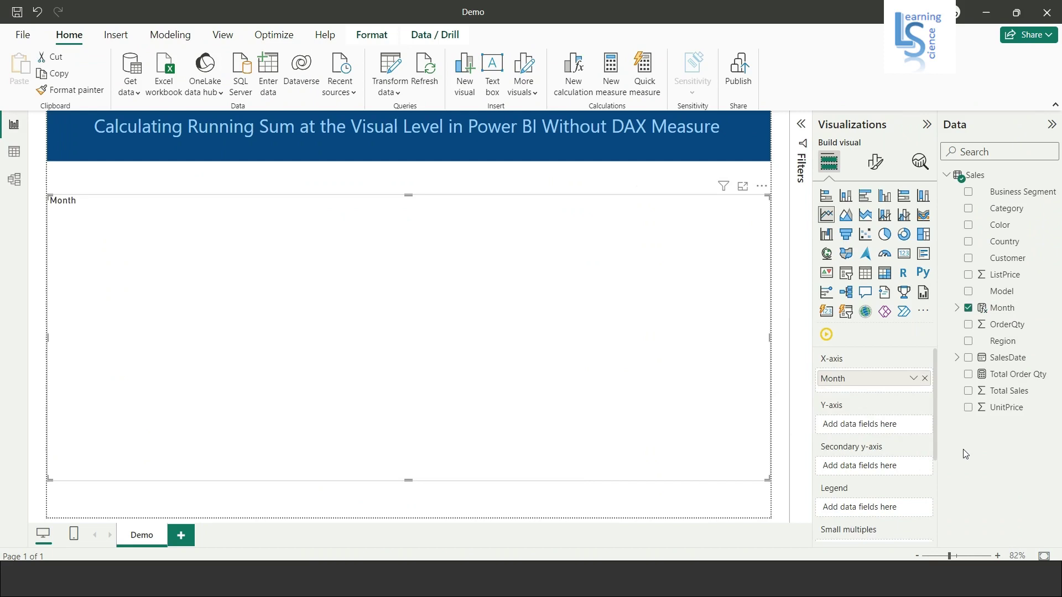
Step: Check that Total Order Qty is SUM(Sales[OrderQty]), then plot it on the Y-axis
{"action": "left_click", "coordinate": [1017, 374]}
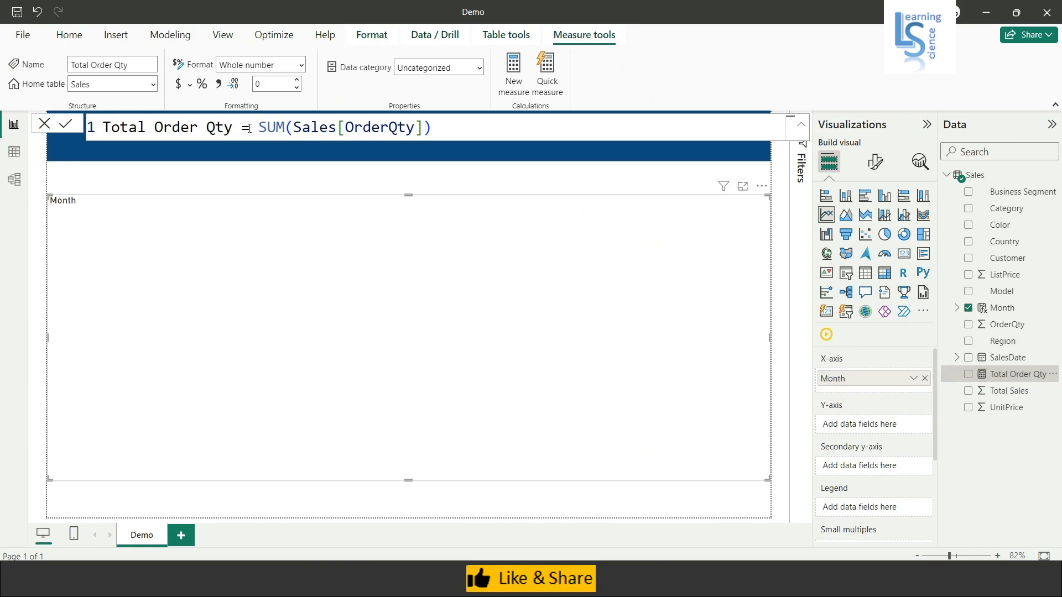
{"action": "left_click_drag", "start_coordinate": [260, 126], "coordinate": [334, 114]}
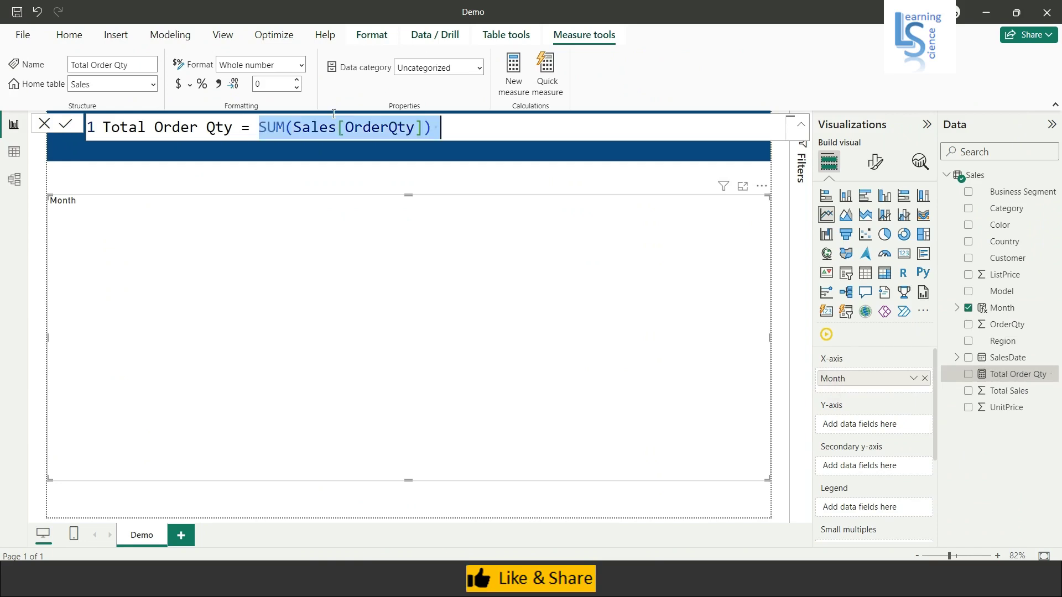
{"action": "left_click", "coordinate": [601, 126]}
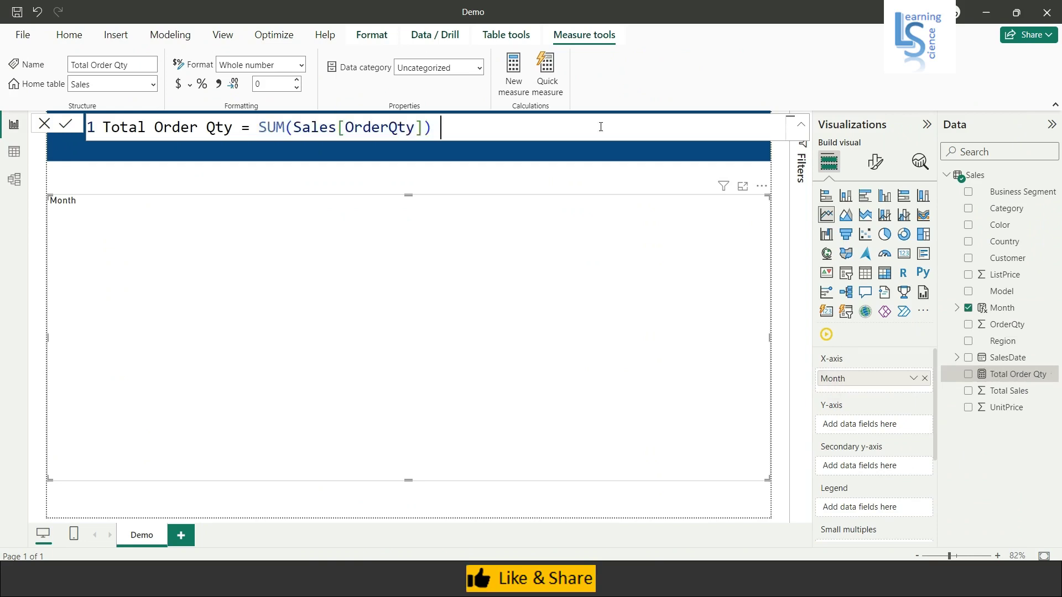
{"action": "key", "text": "Return"}
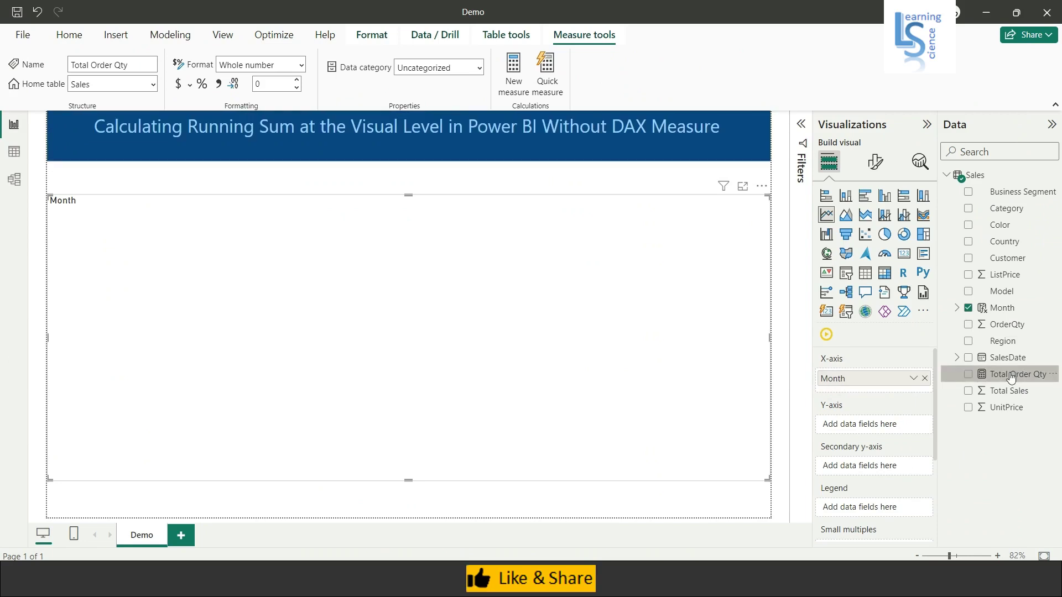
{"action": "left_click_drag", "start_coordinate": [1011, 377], "coordinate": [874, 428]}
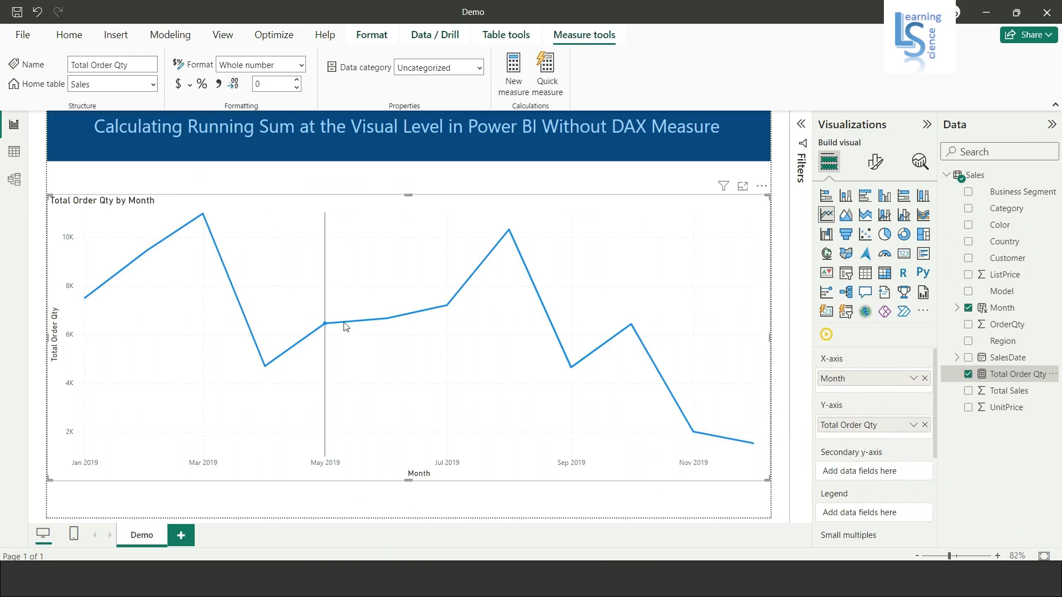
Step: Set the X-axis type to Categorical so every month shows, and switch Data labels on
{"action": "left_click", "coordinate": [877, 163]}
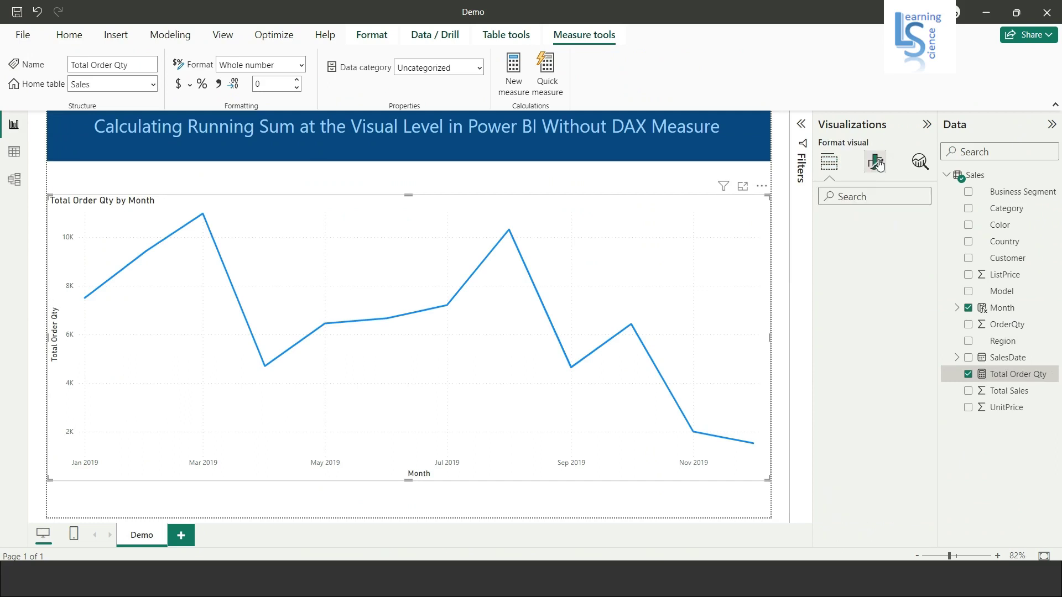
{"action": "left_click", "coordinate": [841, 258]}
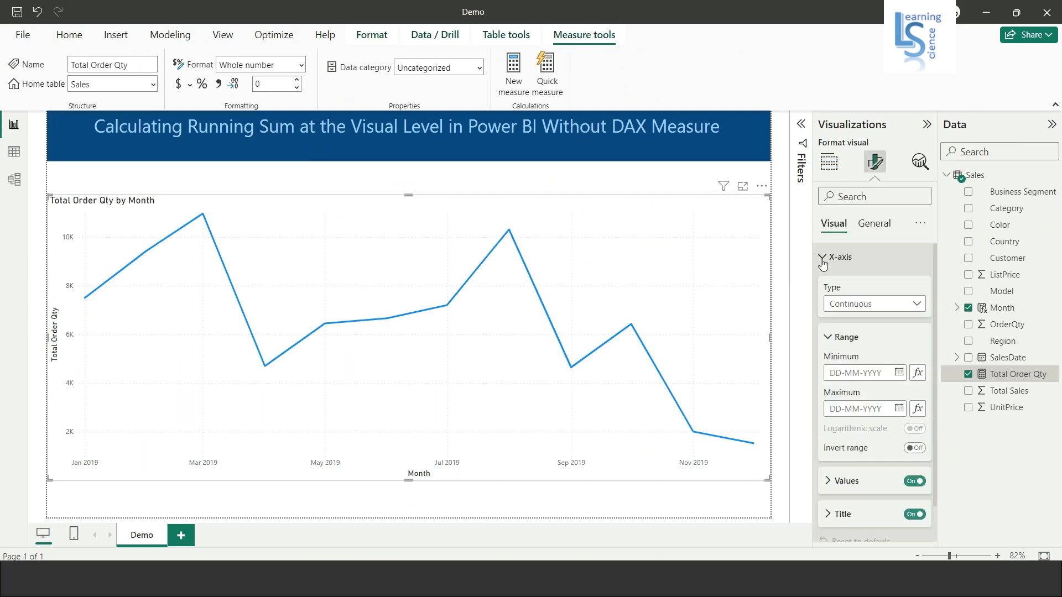
{"action": "left_click", "coordinate": [864, 304]}
{"action": "left_click", "coordinate": [856, 337]}
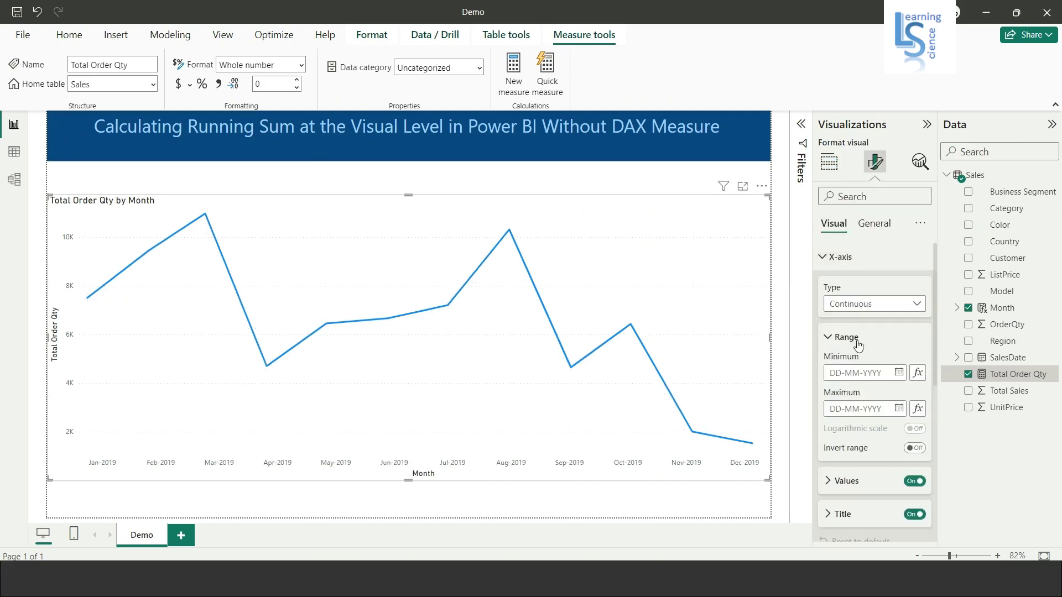
{"action": "left_click", "coordinate": [822, 258]}
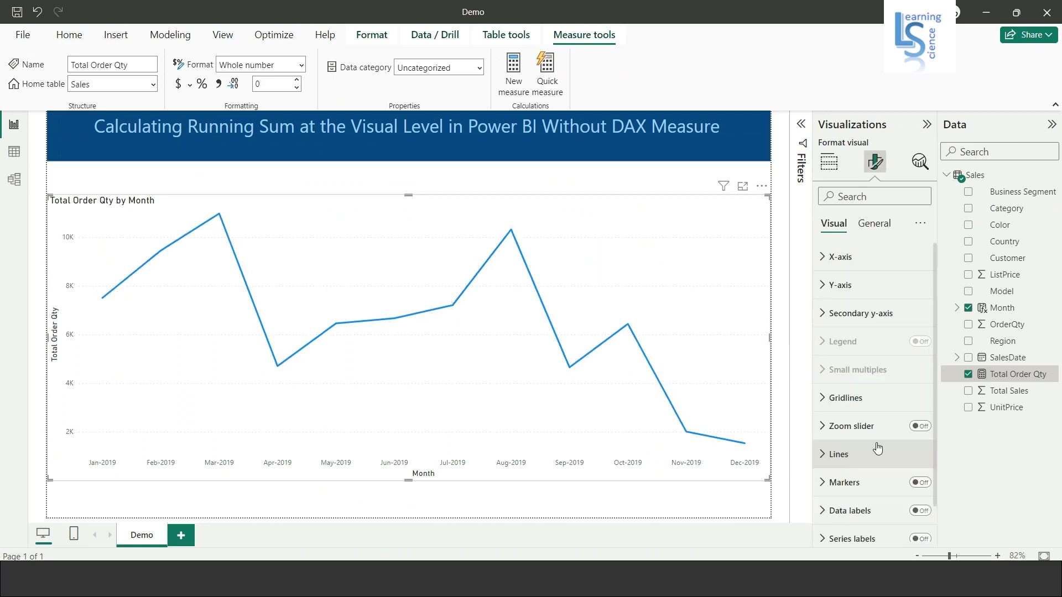
{"action": "left_click", "coordinate": [926, 513]}
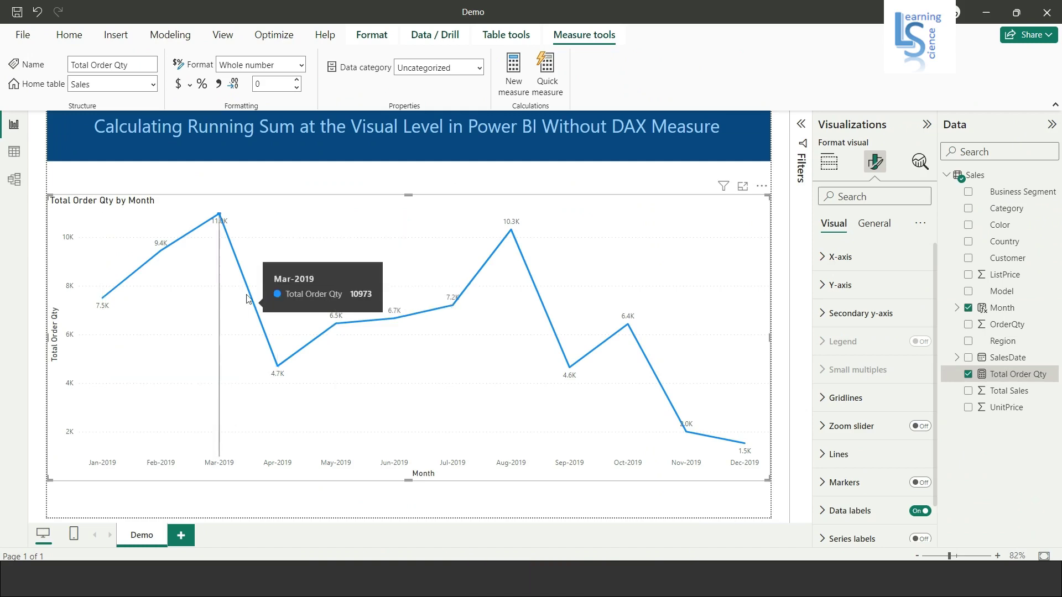
Step: Bring up the line chart's shortcut menu to find New calculation
{"action": "right_click", "coordinate": [262, 224]}
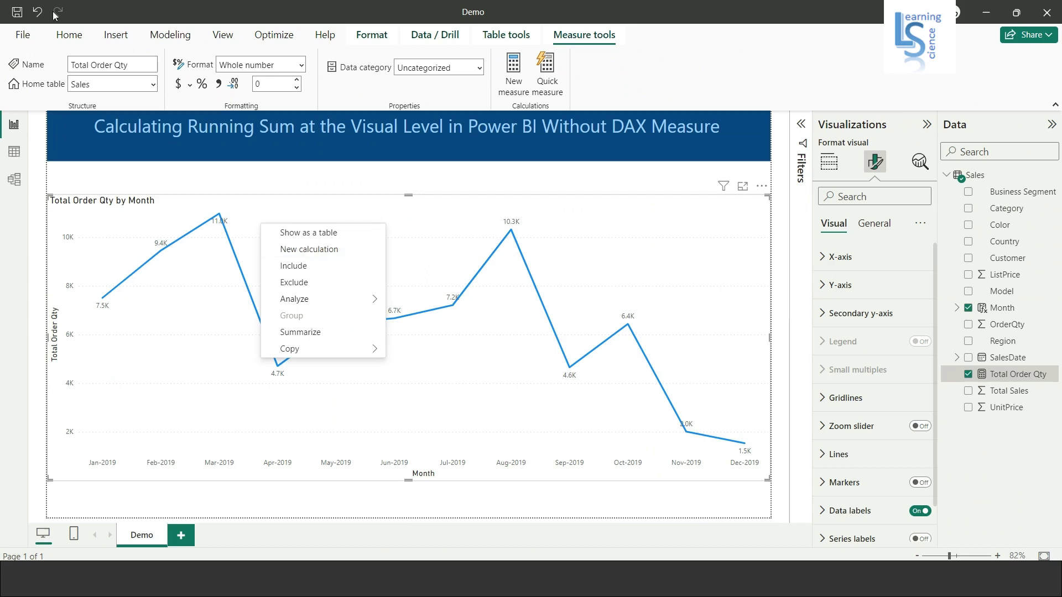
Step: Confirm Visual calculations is checked under Preview features in Options, then cancel
{"action": "left_click", "coordinate": [29, 38]}
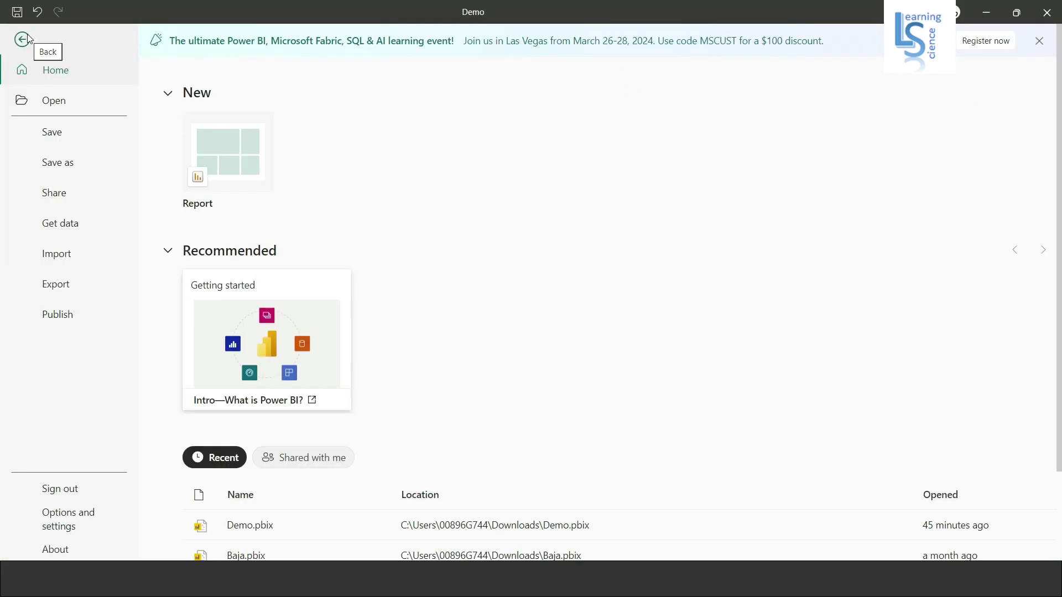
{"action": "left_click", "coordinate": [68, 520]}
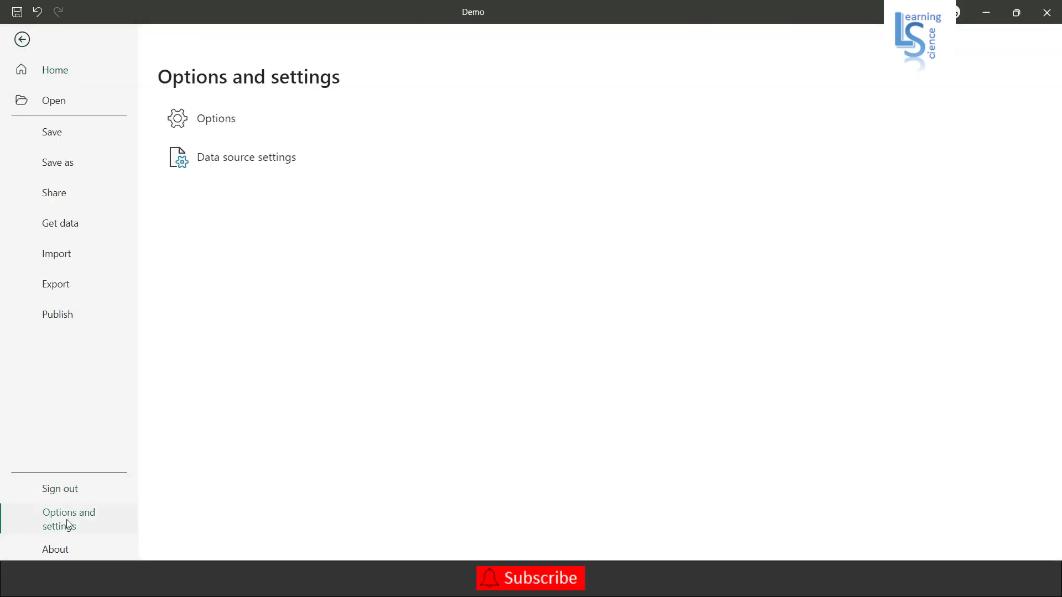
{"action": "left_click", "coordinate": [220, 119]}
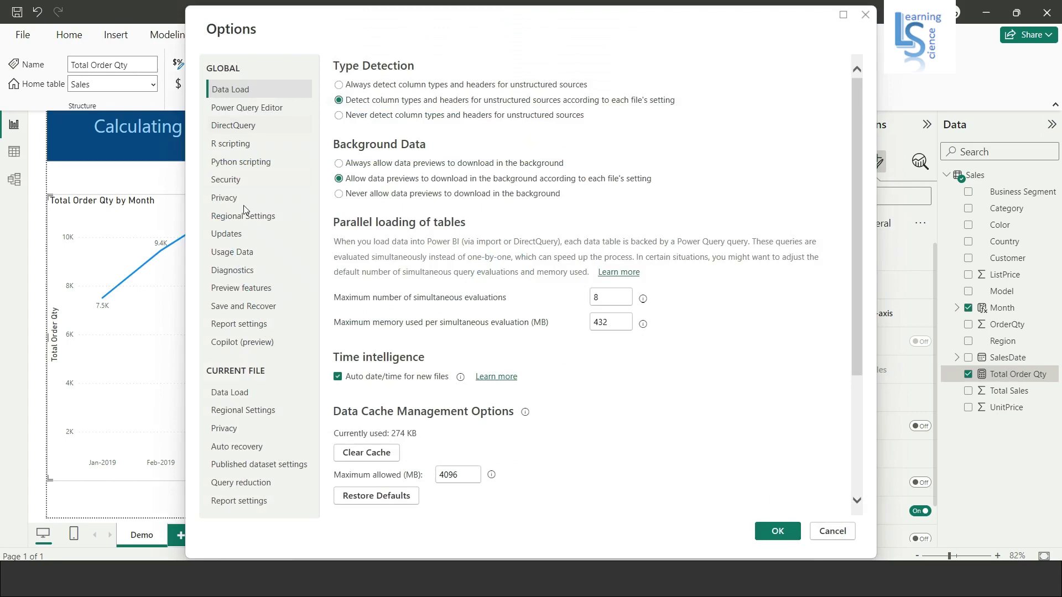
{"action": "left_click", "coordinate": [248, 295]}
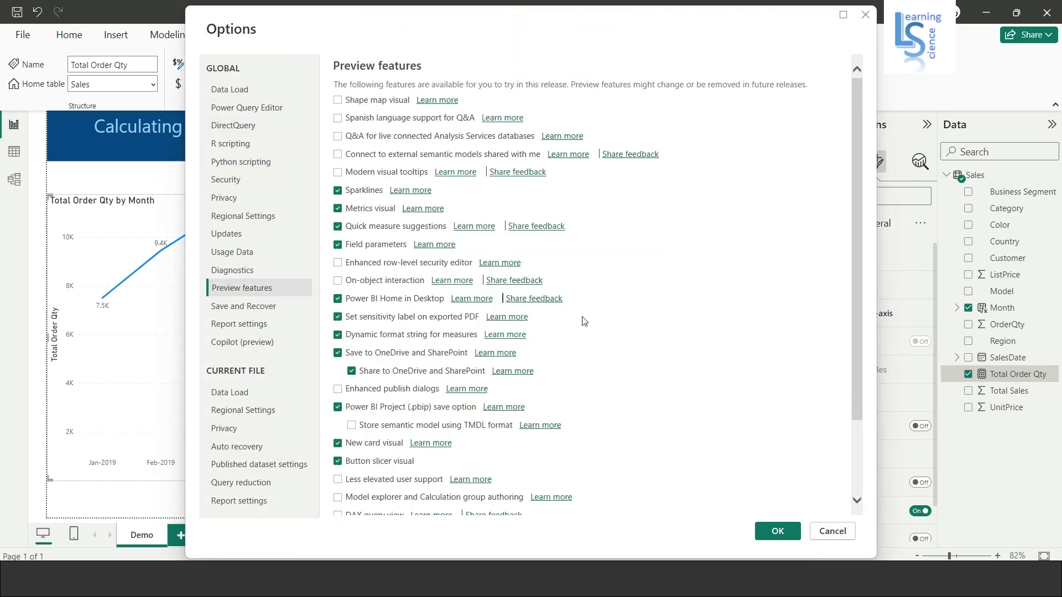
{"action": "scroll", "coordinate": [584, 321], "scroll_direction": "down", "scroll_amount": 3}
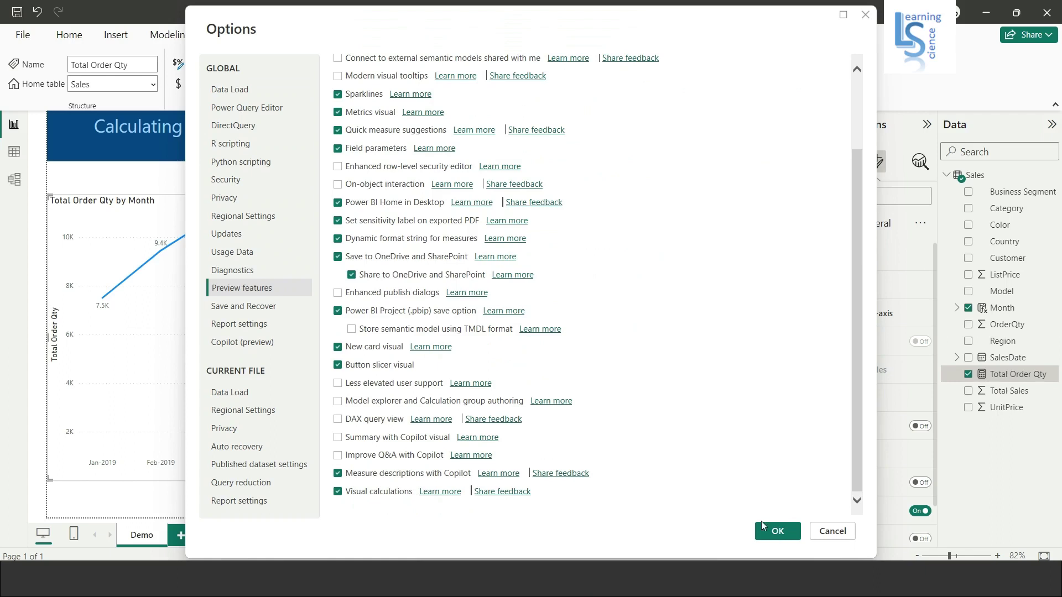
{"action": "left_click", "coordinate": [832, 531]}
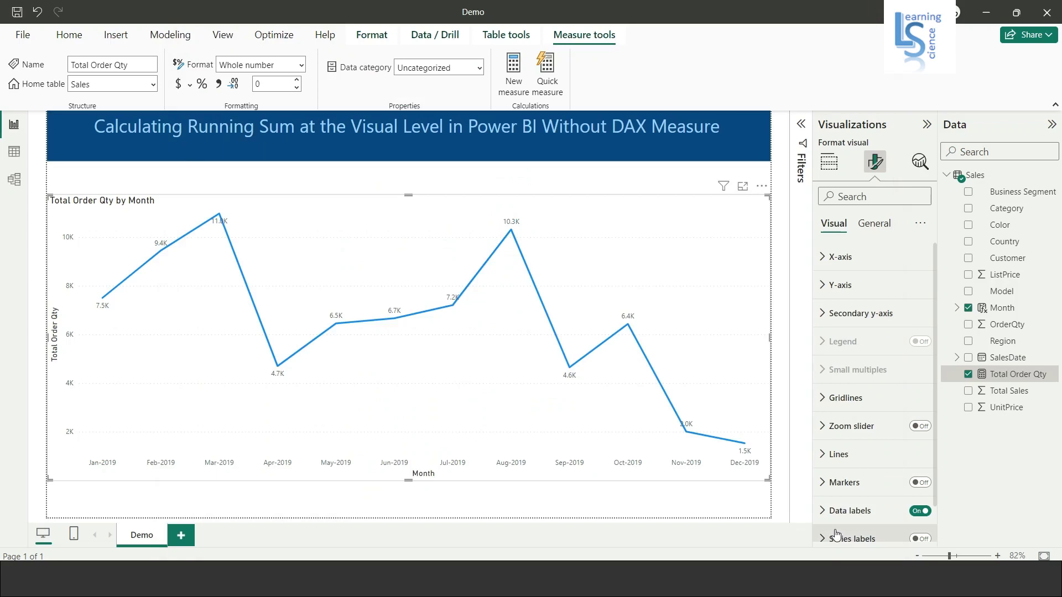
Step: Add a Running sum visual calculation, RUNNINGSUM([Total Order Qty]), to the chart
{"action": "right_click", "coordinate": [285, 243]}
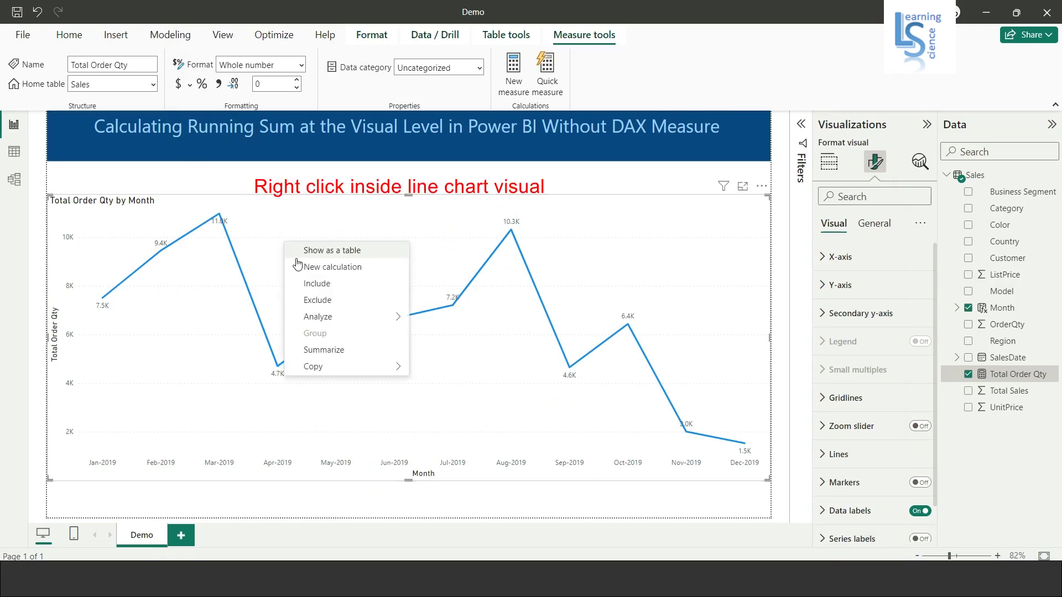
{"action": "left_click", "coordinate": [327, 268]}
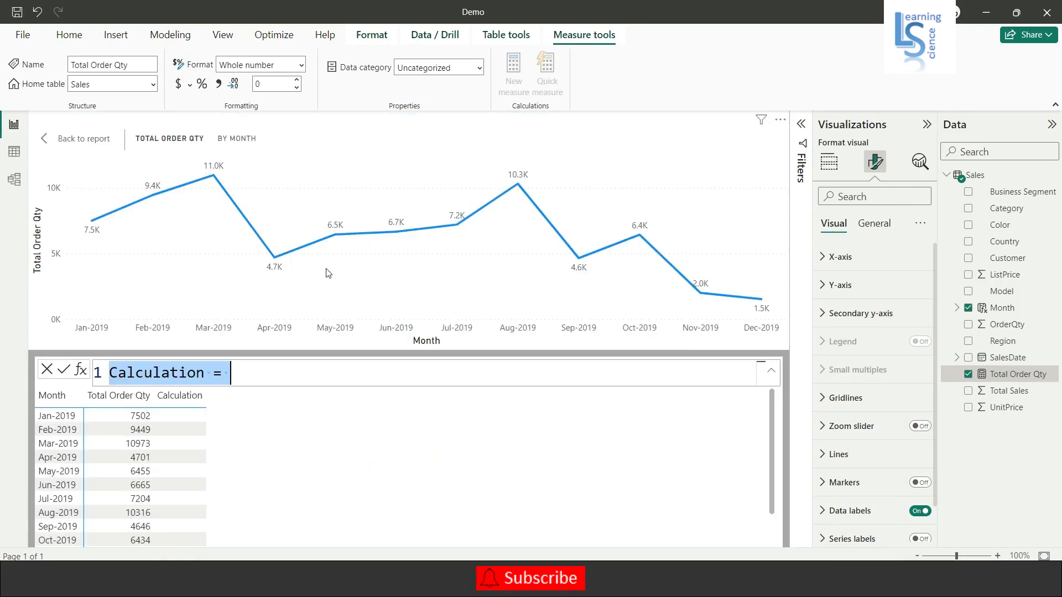
{"action": "left_click", "coordinate": [81, 371]}
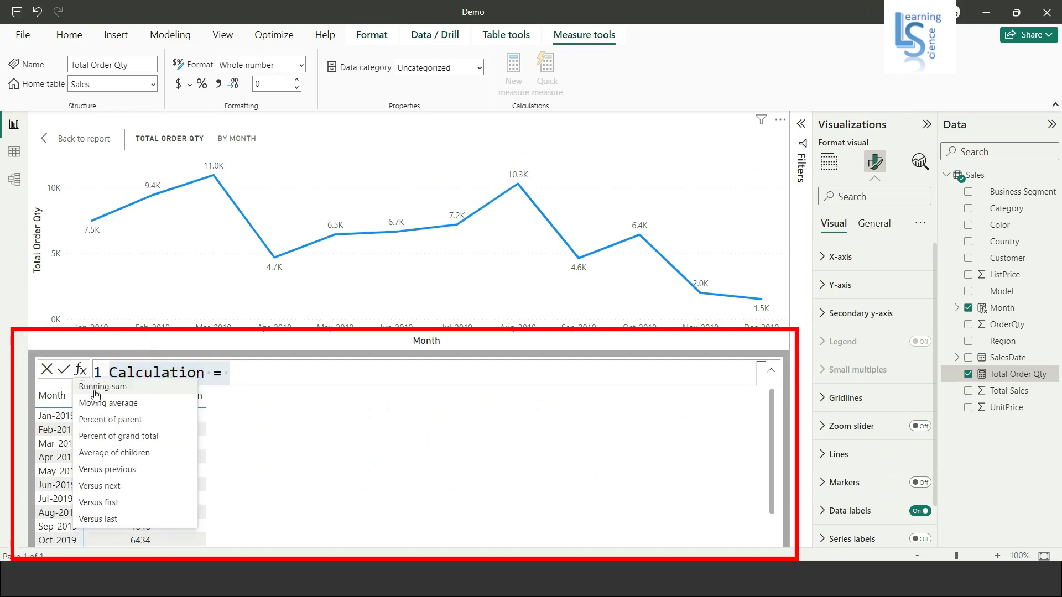
{"action": "left_click", "coordinate": [96, 387]}
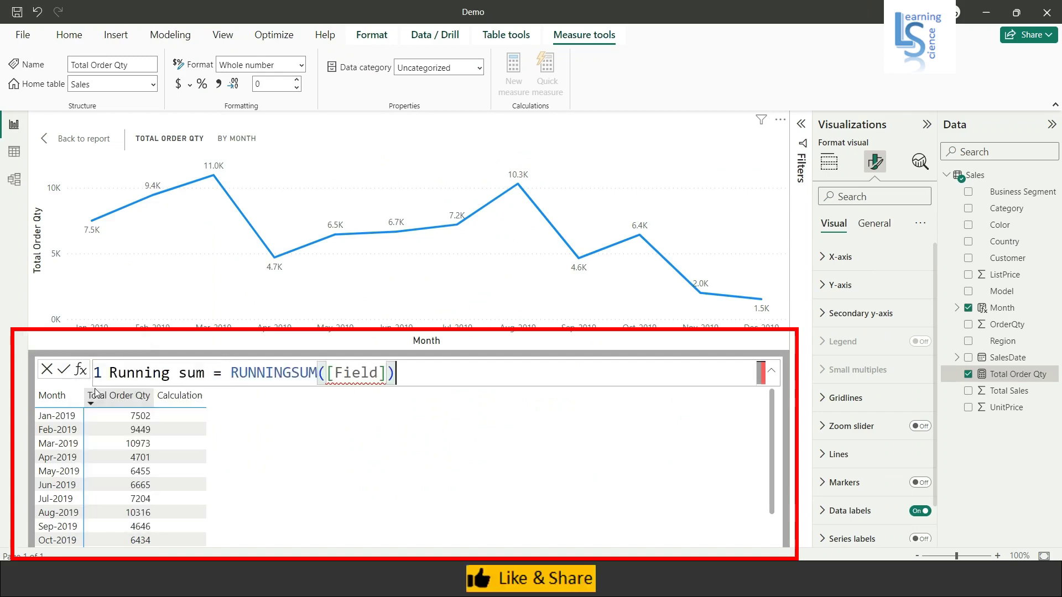
{"action": "double_click", "coordinate": [355, 373]}
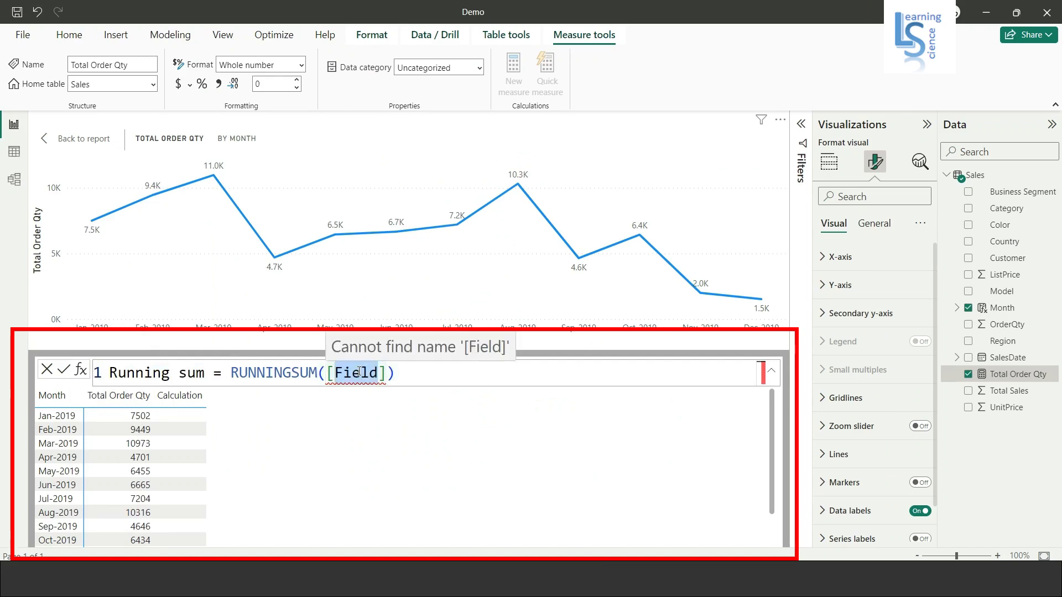
{"action": "key", "text": "BackSpace"}
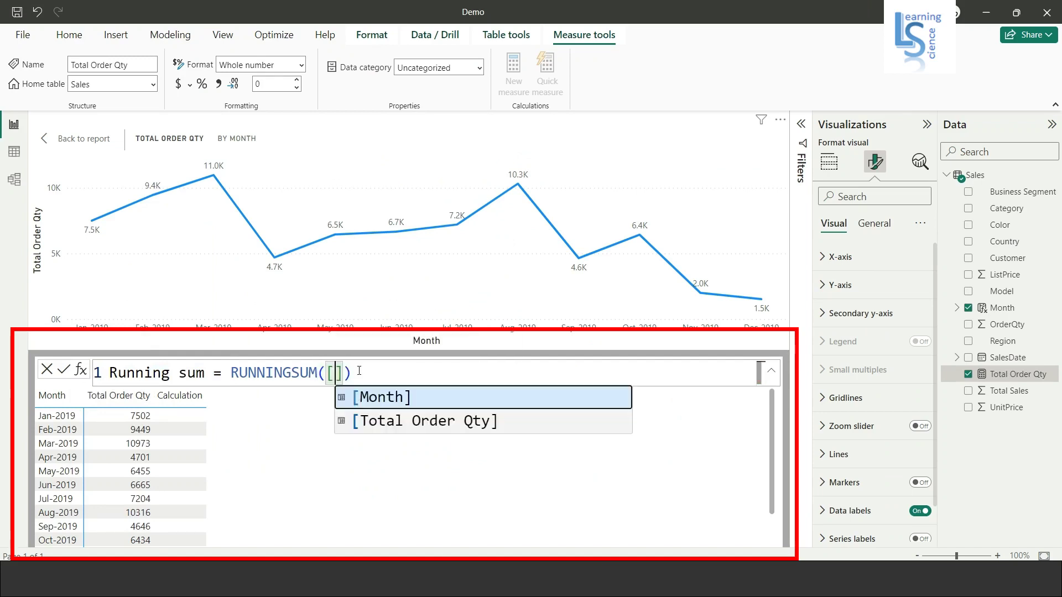
{"action": "left_click", "coordinate": [391, 422]}
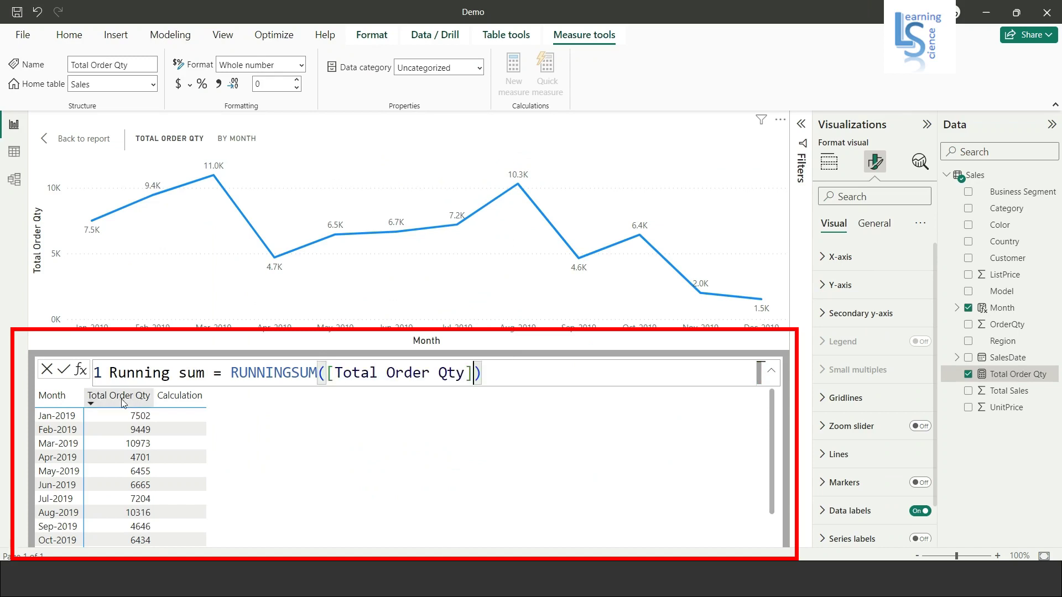
{"action": "left_click", "coordinate": [519, 373]}
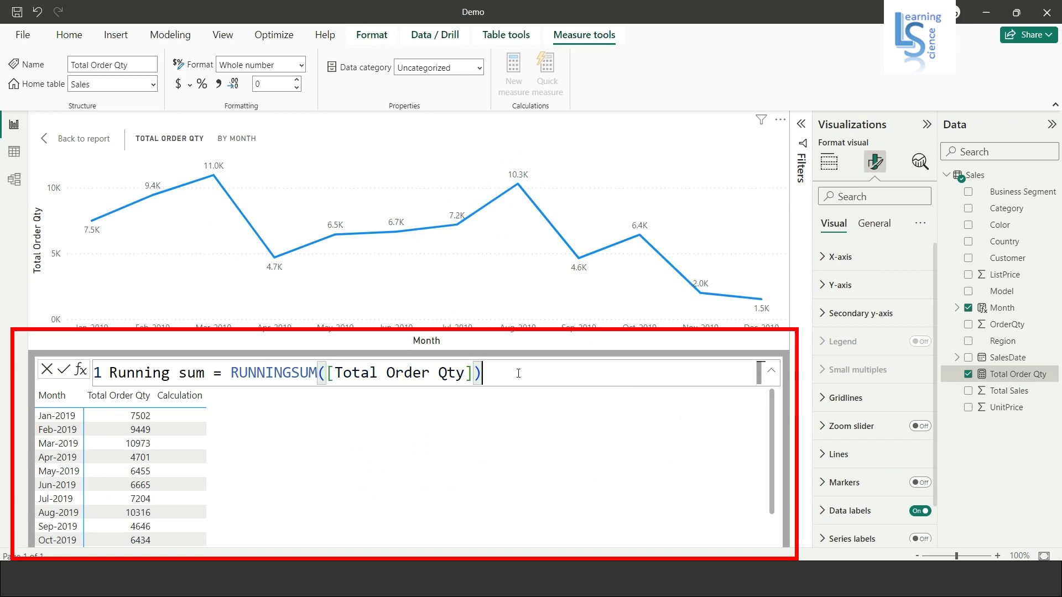
{"action": "key", "text": "Return"}
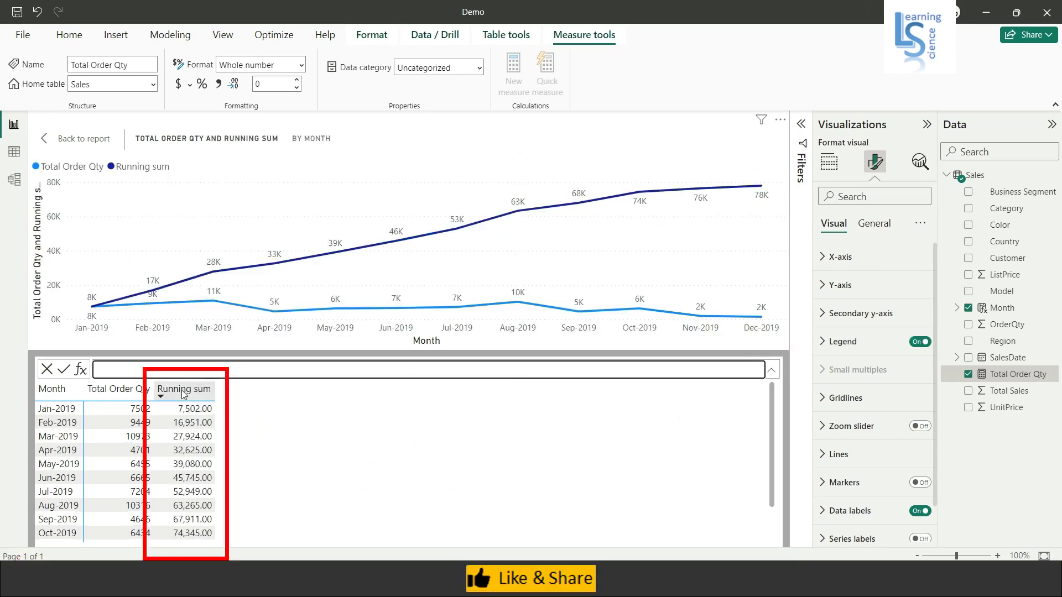
Step: Return to the report, check the running sum values, and show the chart's field wells
{"action": "left_click", "coordinate": [47, 137]}
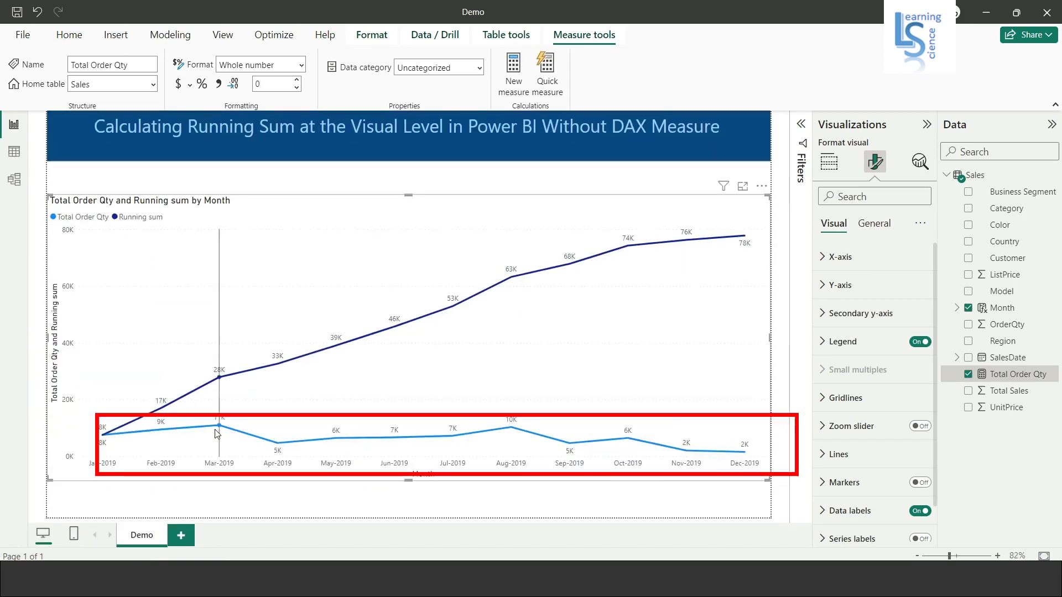
{"action": "mouse_move", "coordinate": [362, 442]}
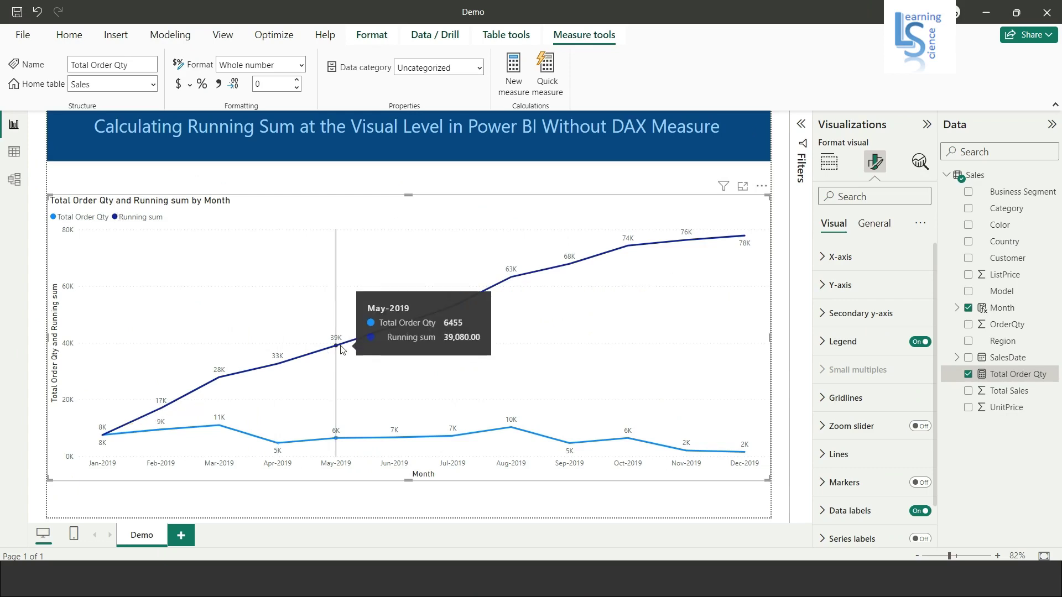
{"action": "left_click", "coordinate": [829, 162]}
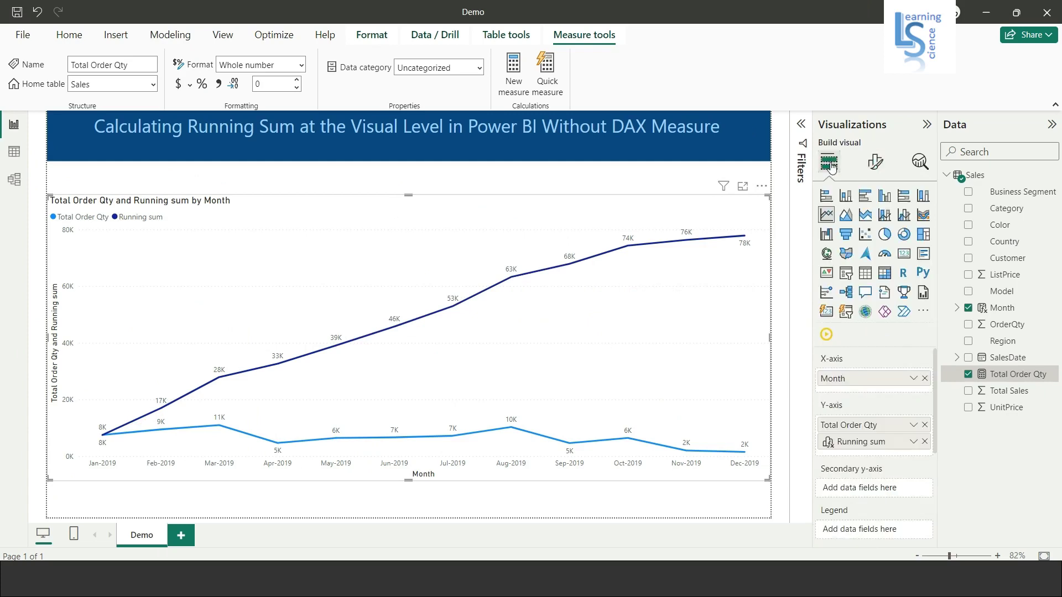
Step: Edit the Running sum calculation, changing its name to 'Running Order Qty'
{"action": "left_click", "coordinate": [914, 443]}
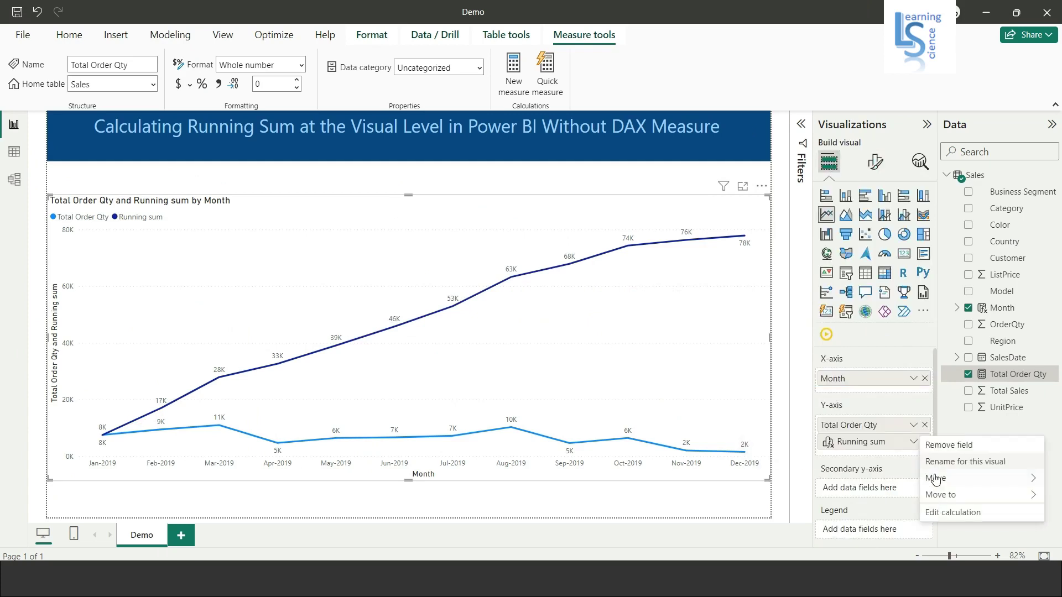
{"action": "left_click", "coordinate": [942, 514]}
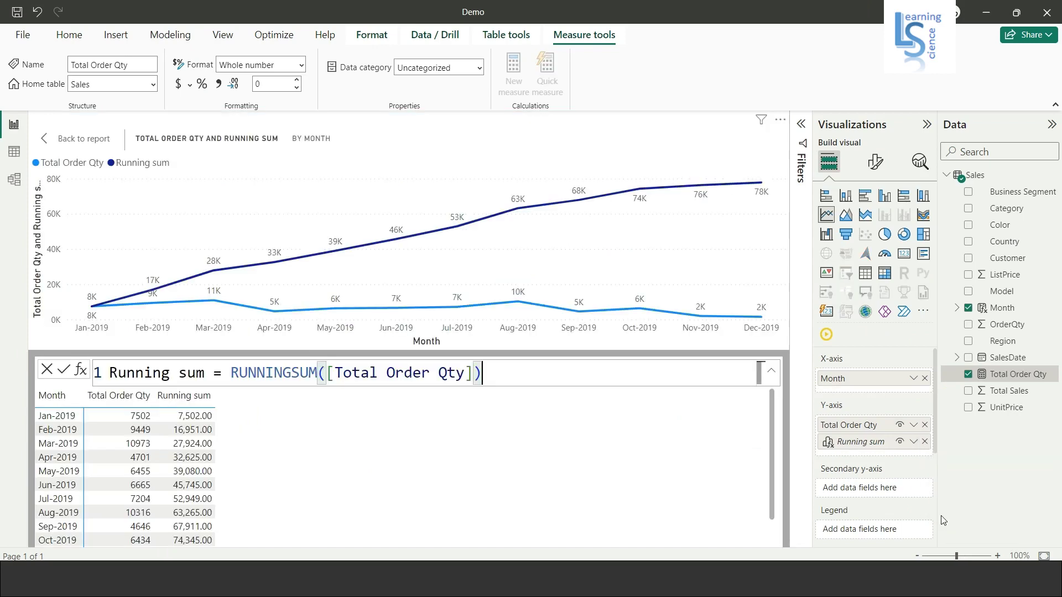
{"action": "double_click", "coordinate": [199, 372]}
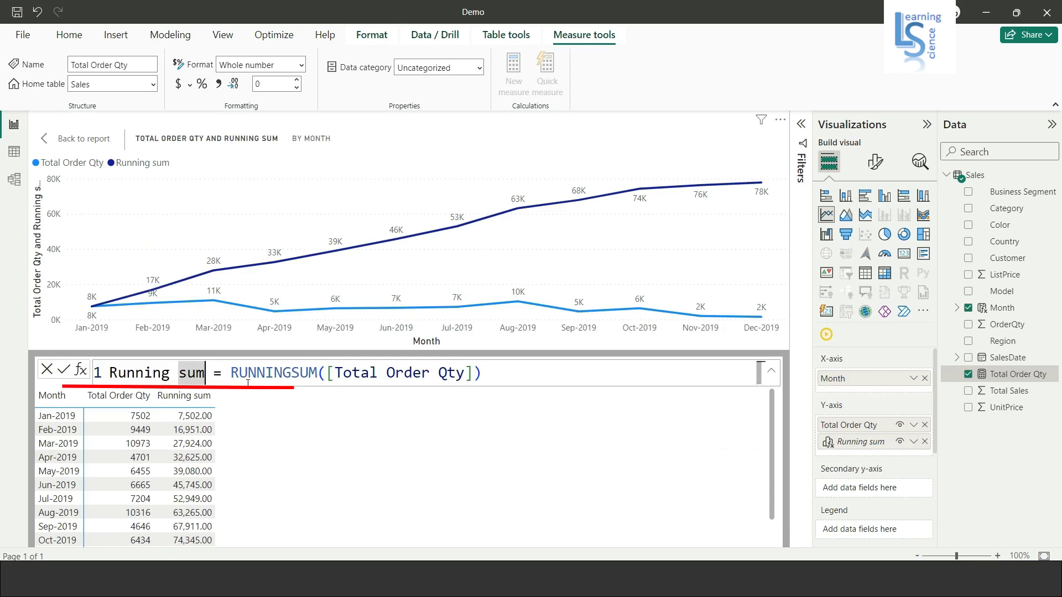
{"action": "key", "text": "BackSpace"}
{"action": "type", "text": "Or"}
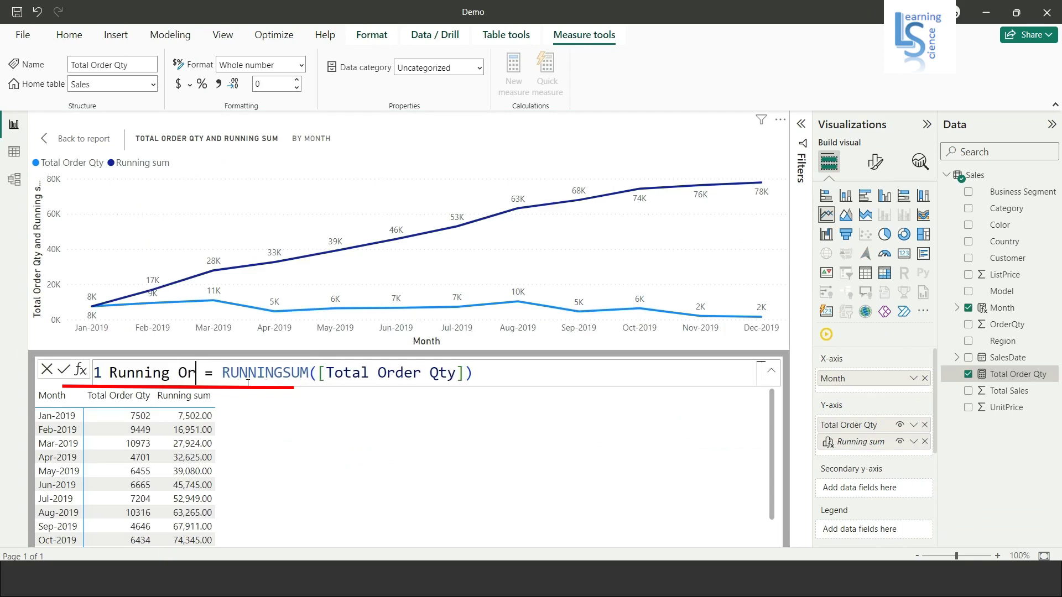
{"action": "type", "text": "der"}
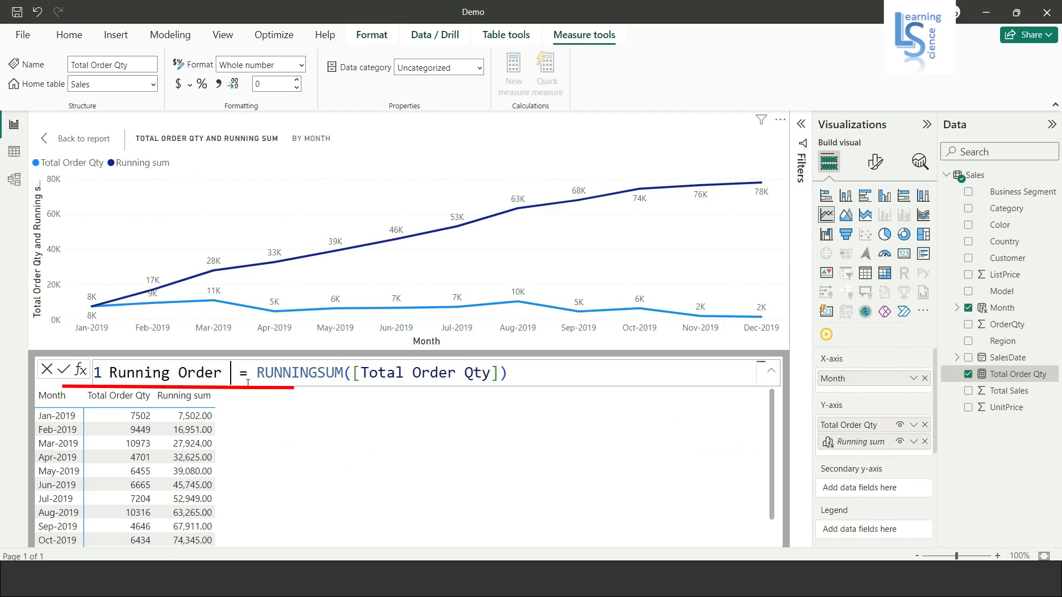
{"action": "type", "text": " Qty"}
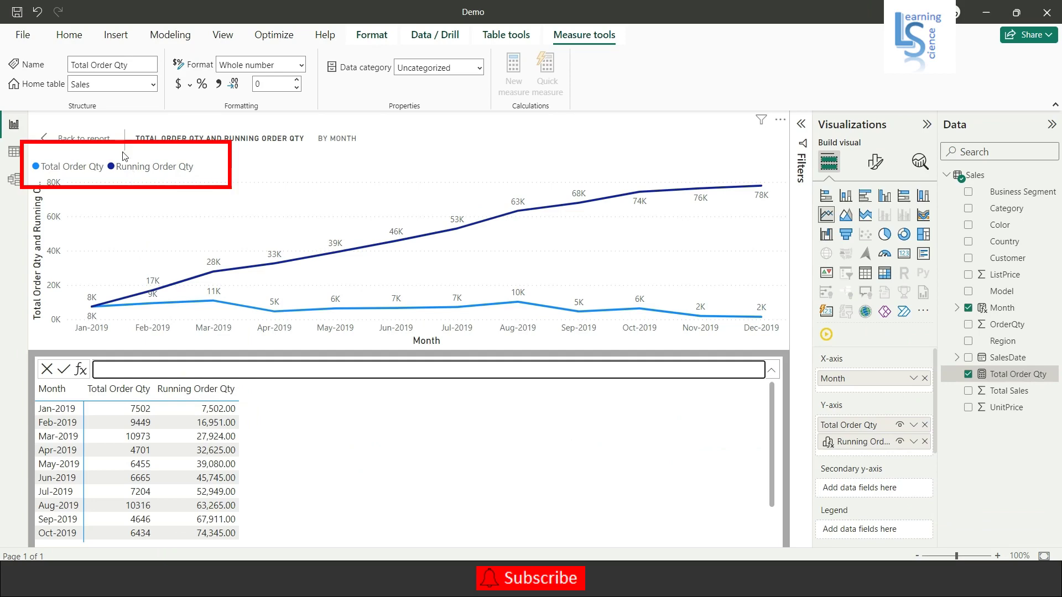
{"action": "left_click", "coordinate": [83, 138]}
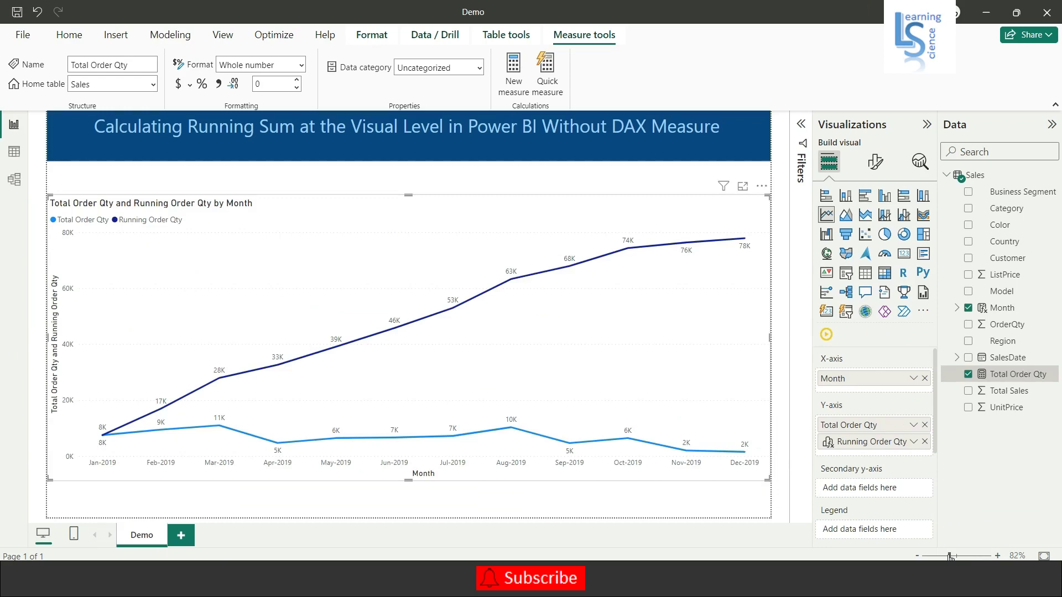
{"action": "left_click_drag", "start_coordinate": [950, 556], "coordinate": [961, 558]}
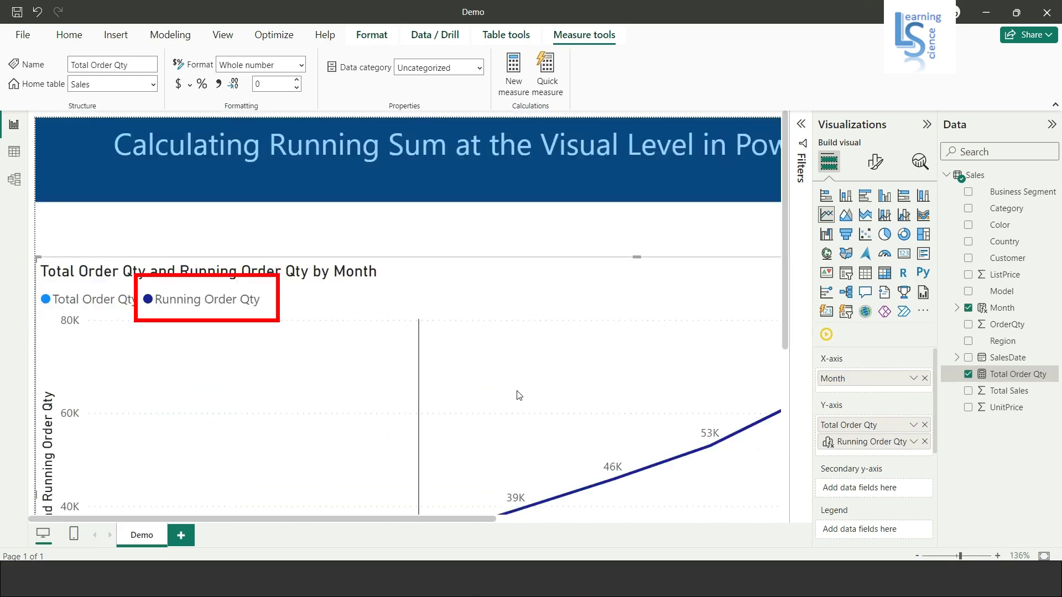
{"action": "left_click", "coordinate": [1044, 556]}
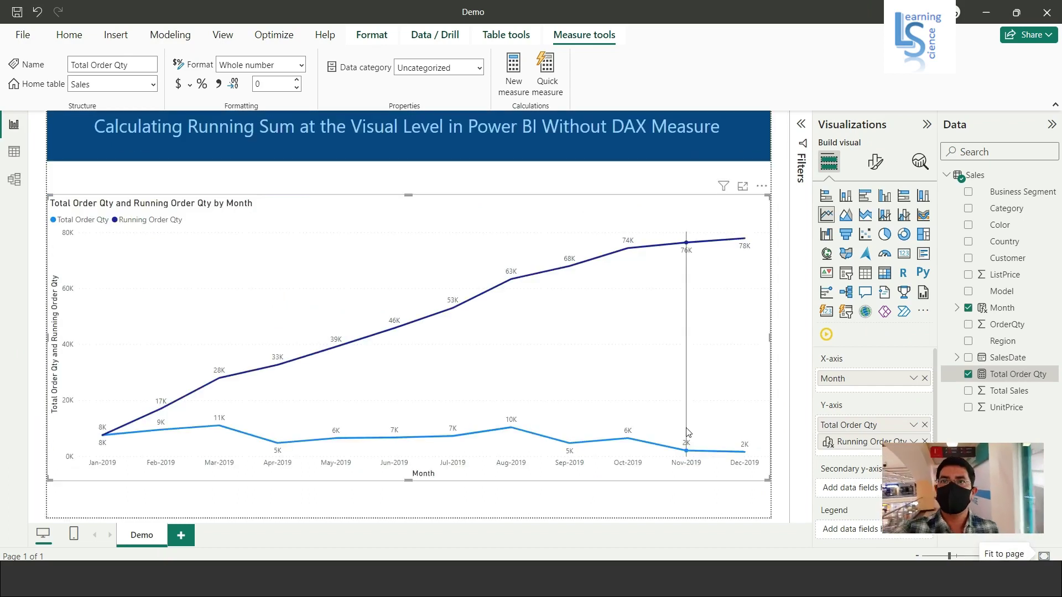